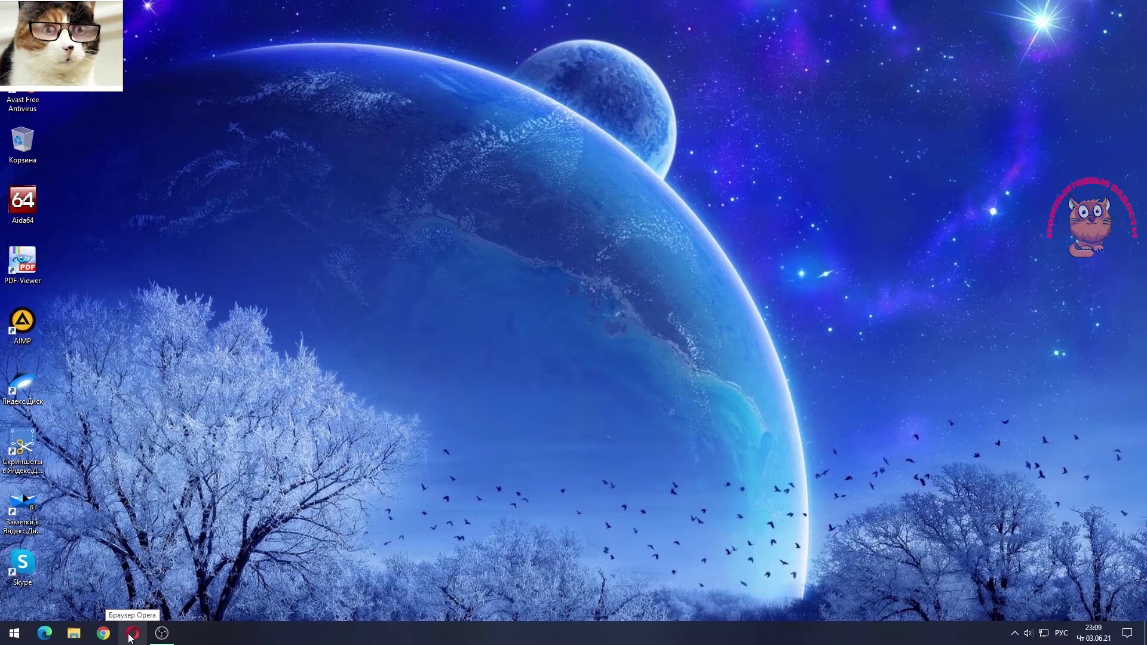
Step: Search for "яндекс браузер" in the Opera browser and open the official Yandex Browser download page from the results
click(130, 637)
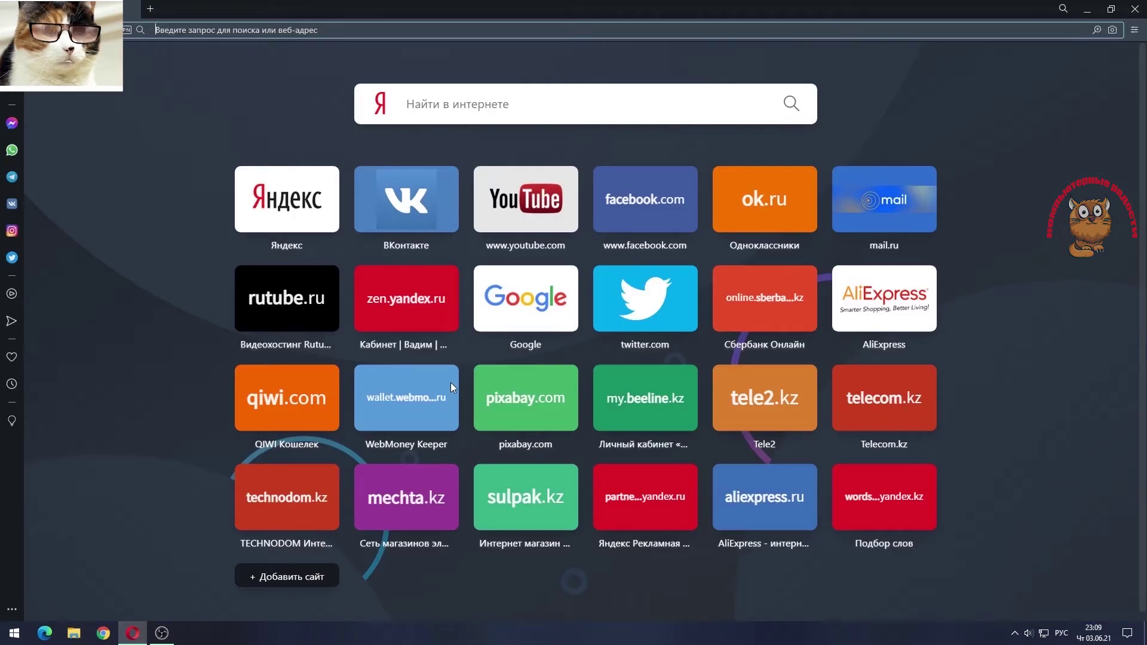
click(416, 105)
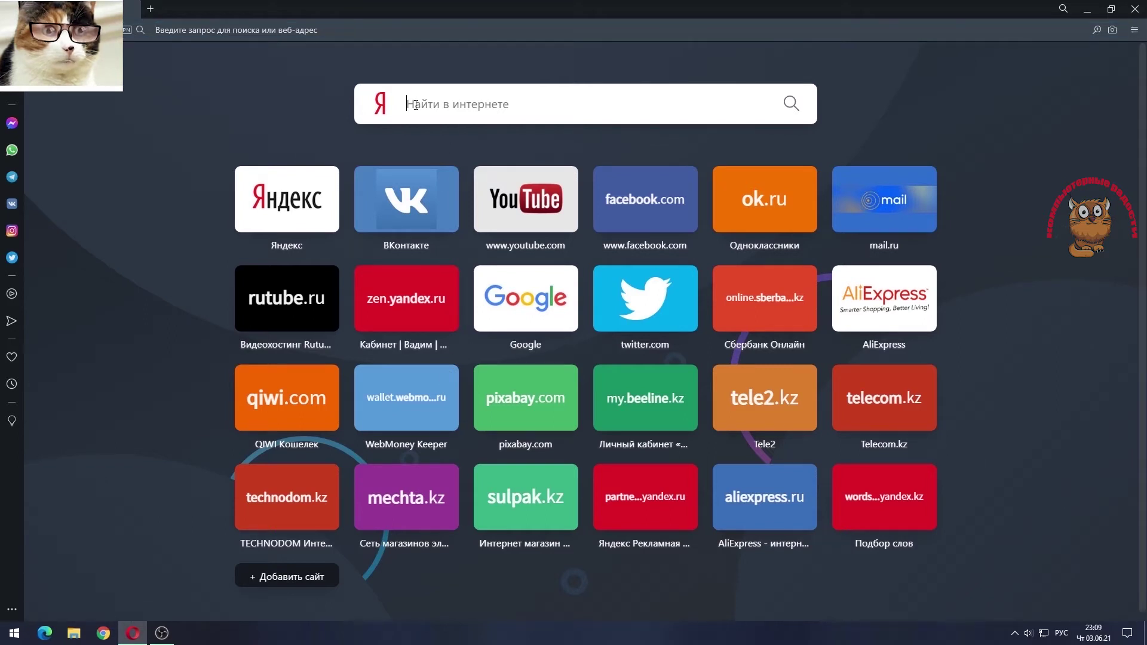
text(я)
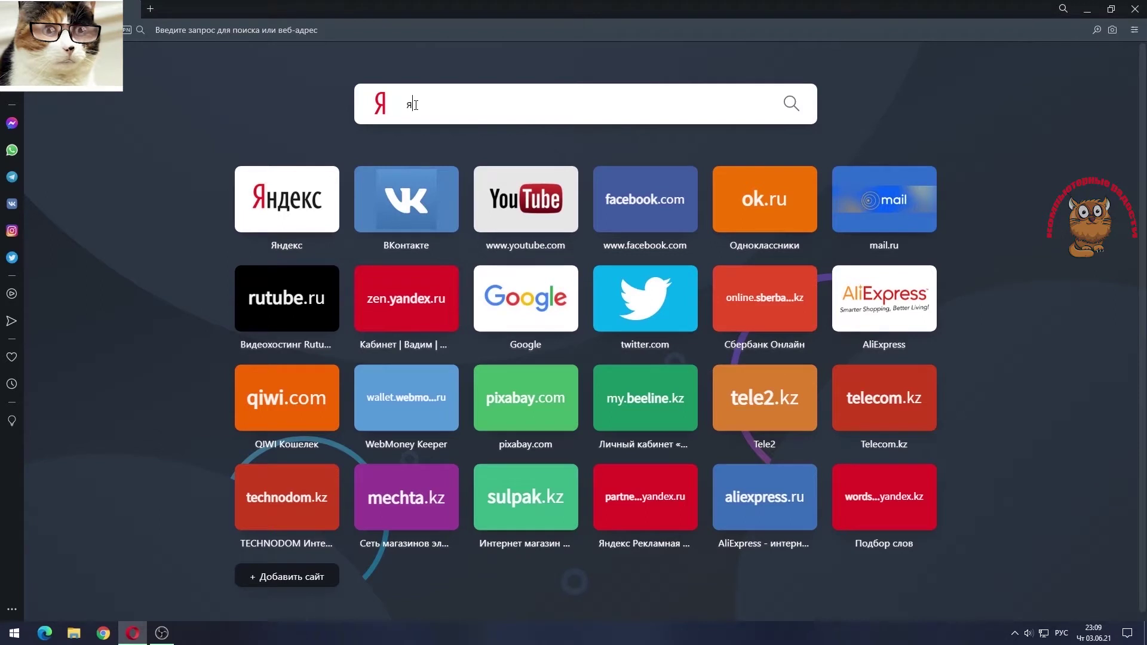
text(ндекс)
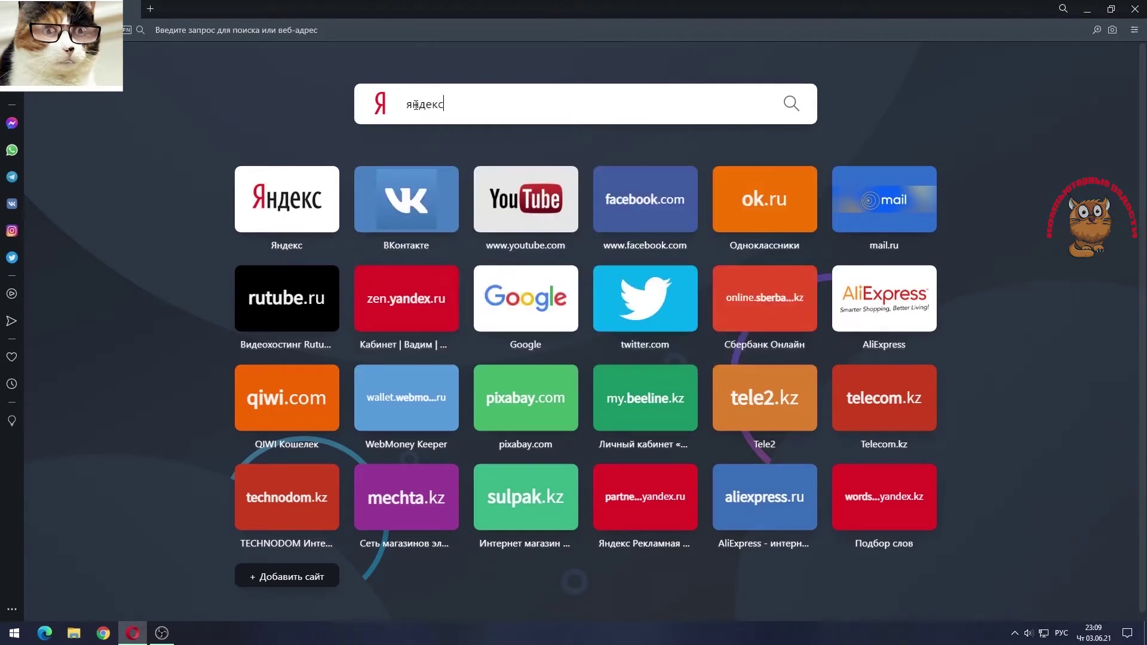
text( б)
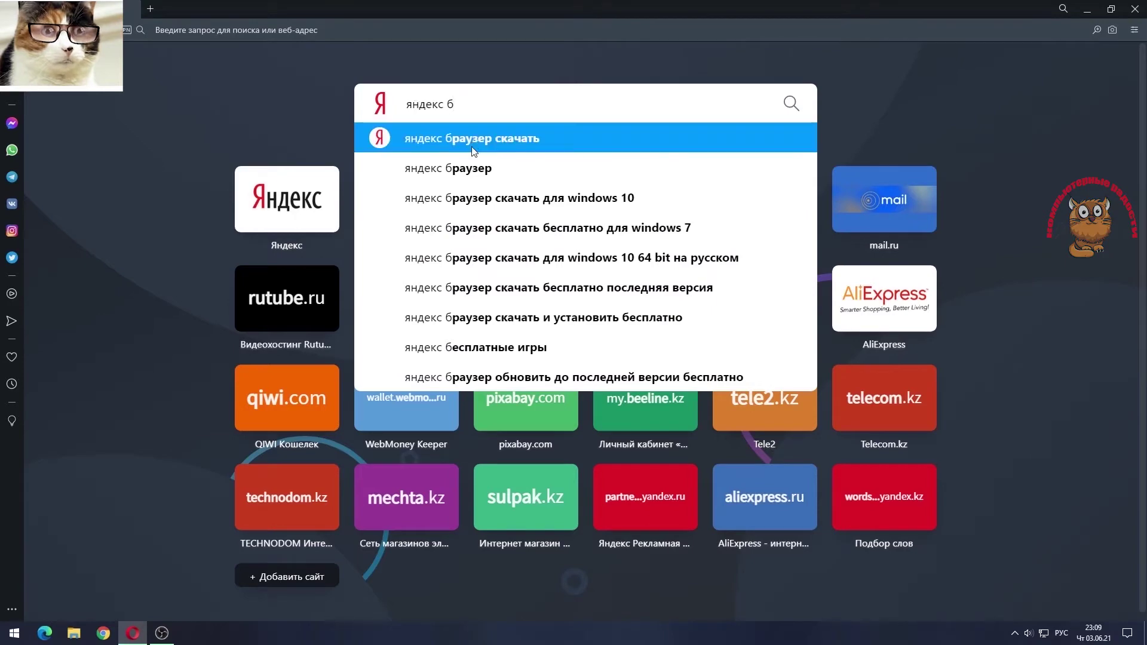
click(468, 171)
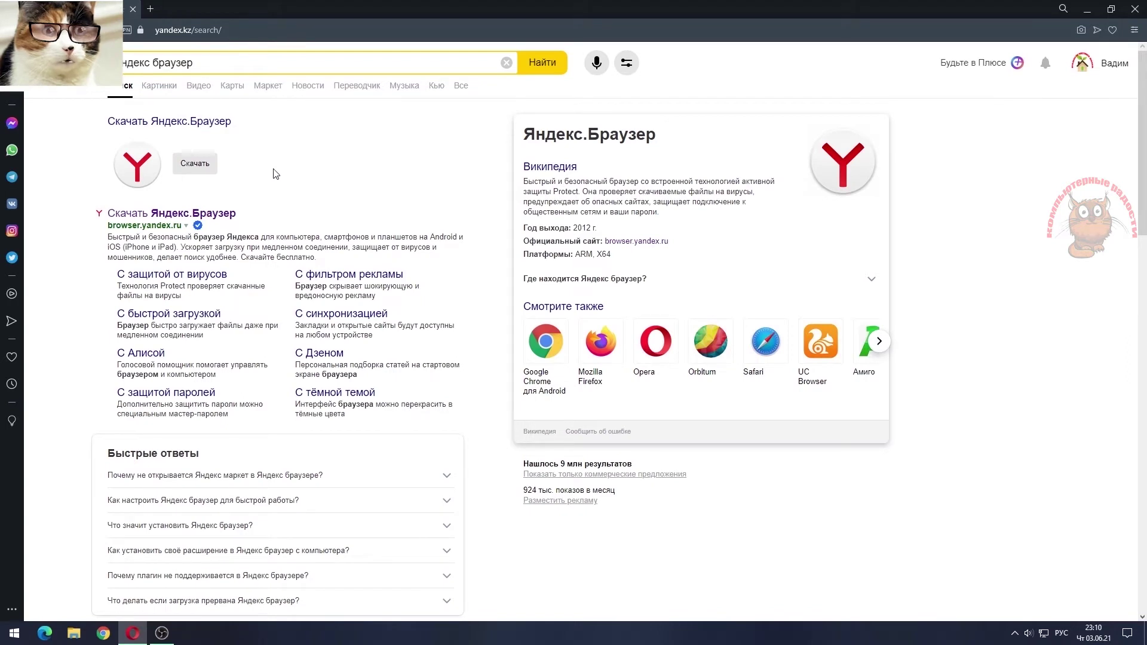
click(152, 217)
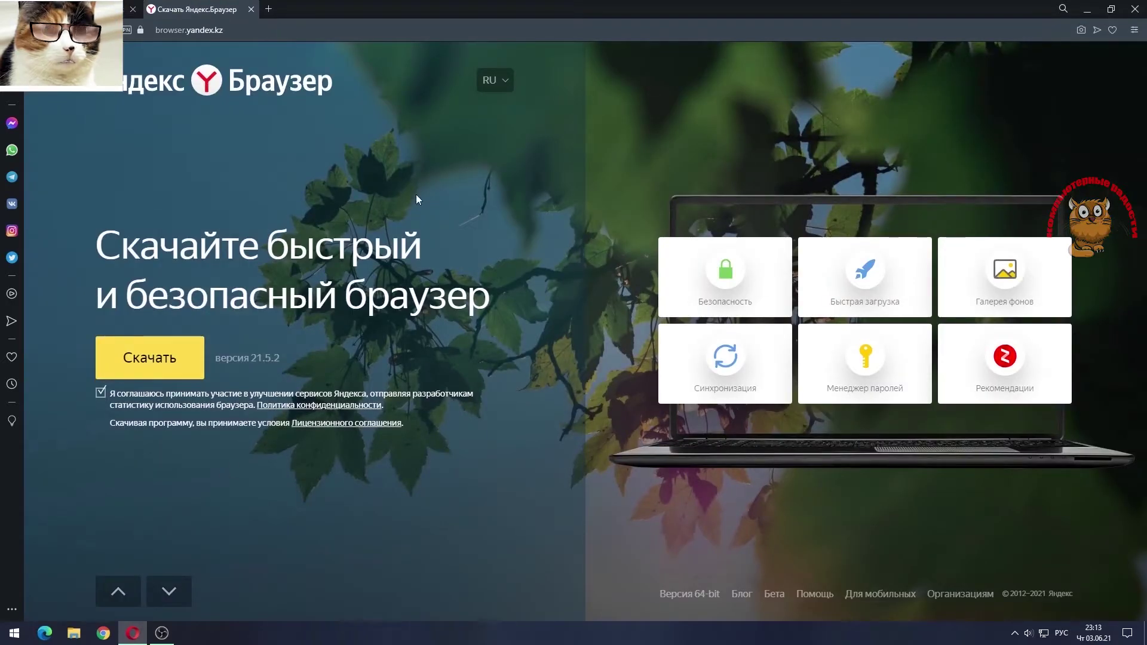
Step: Opt out of sending usage statistics and download the Yandex Browser installer to the Загрузки folder as Yandex
click(504, 82)
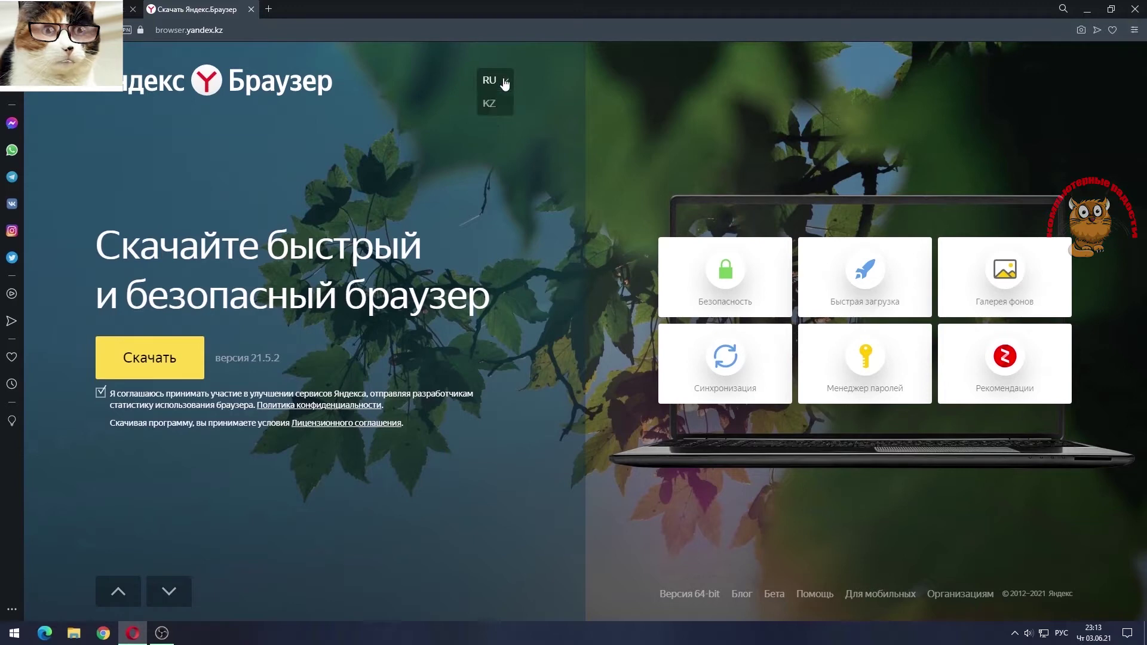
click(459, 152)
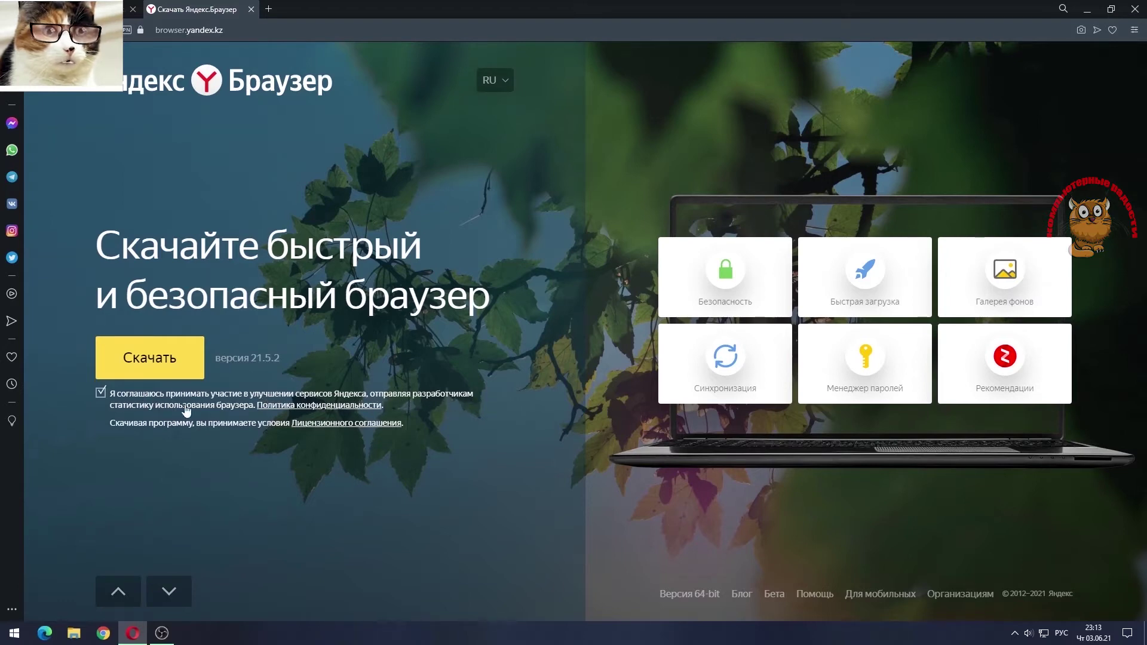
click(99, 393)
click(137, 362)
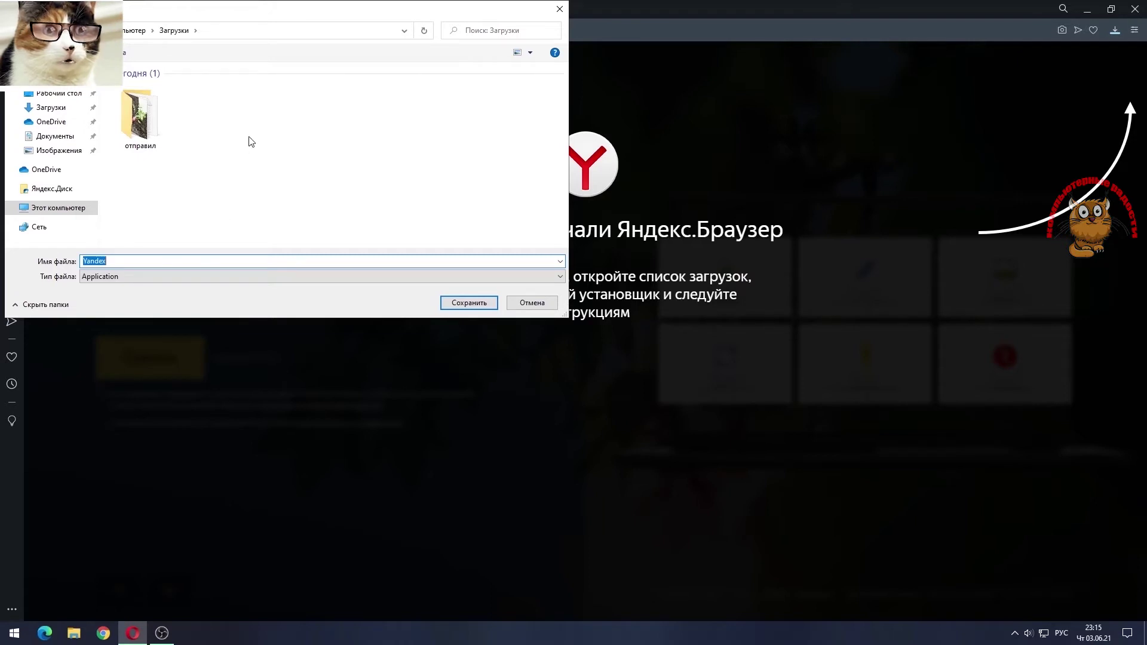
click(470, 303)
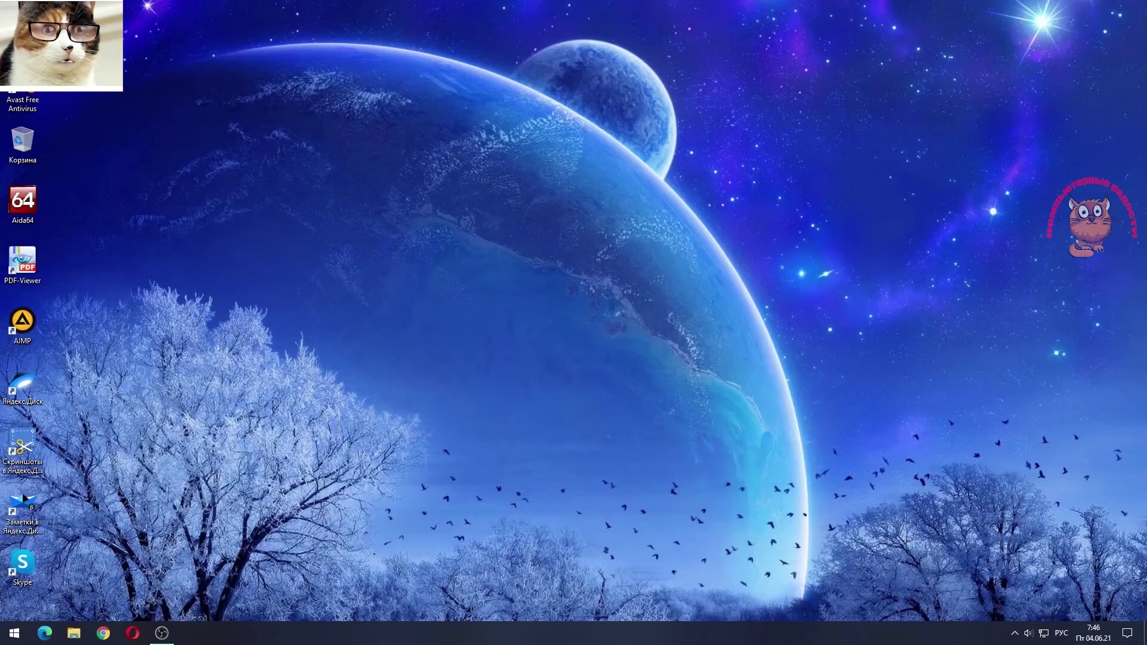
Step: Run the Yandex installer from the Загрузки folder as administrator, approve it, and close the folder window
key(super+e)
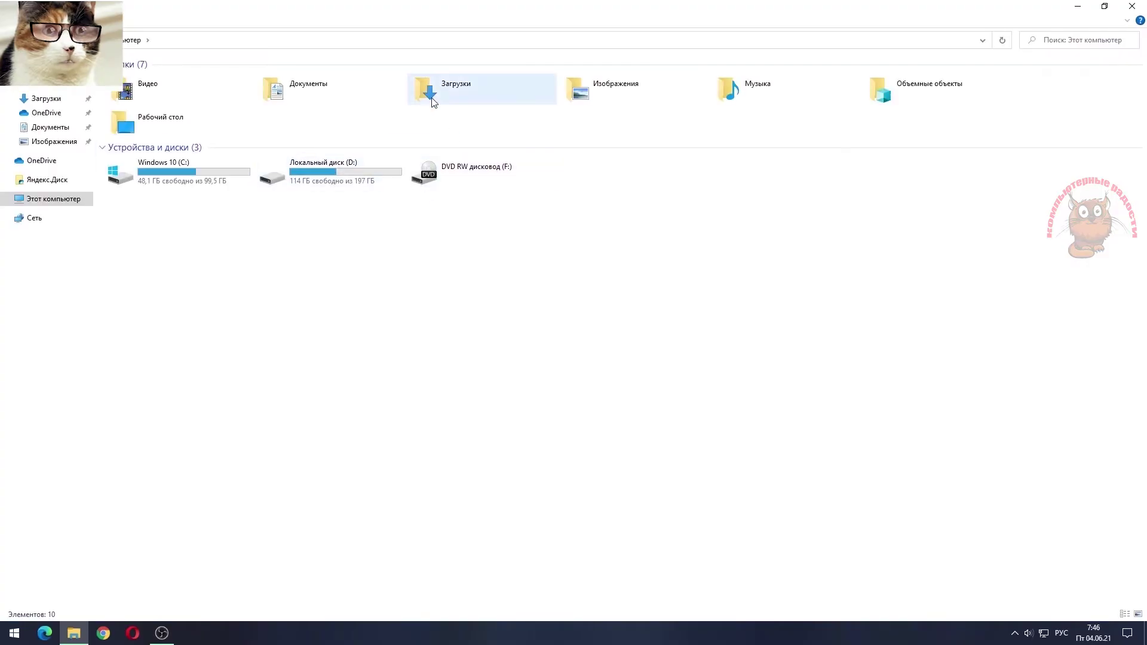
double_click(433, 99)
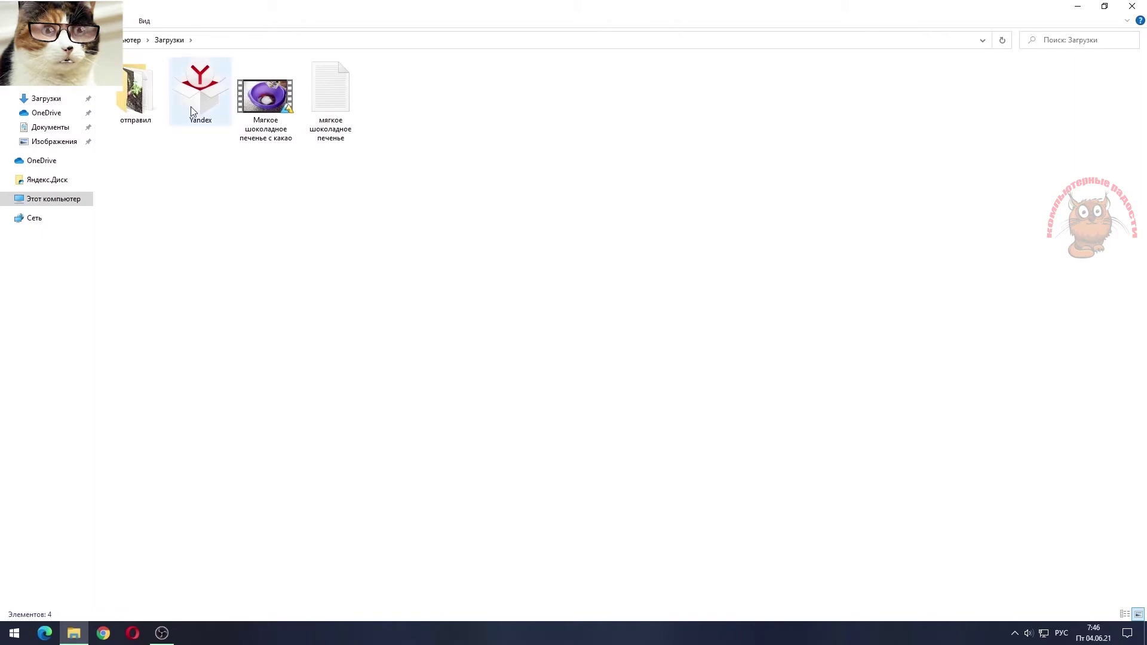
right_click(191, 107)
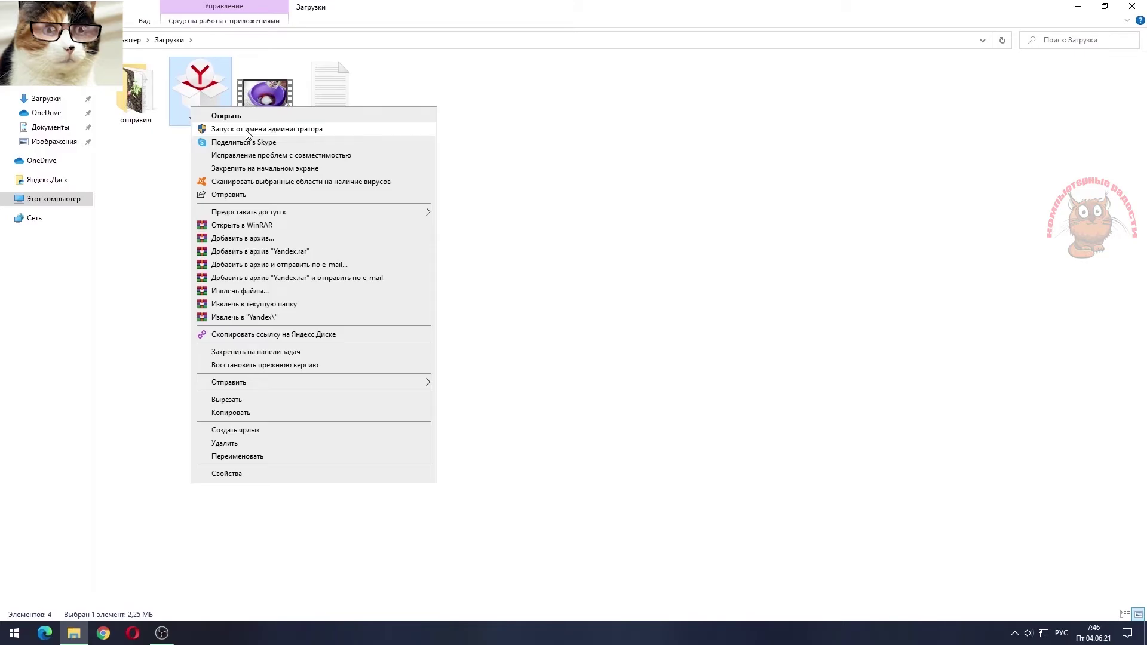
click(248, 130)
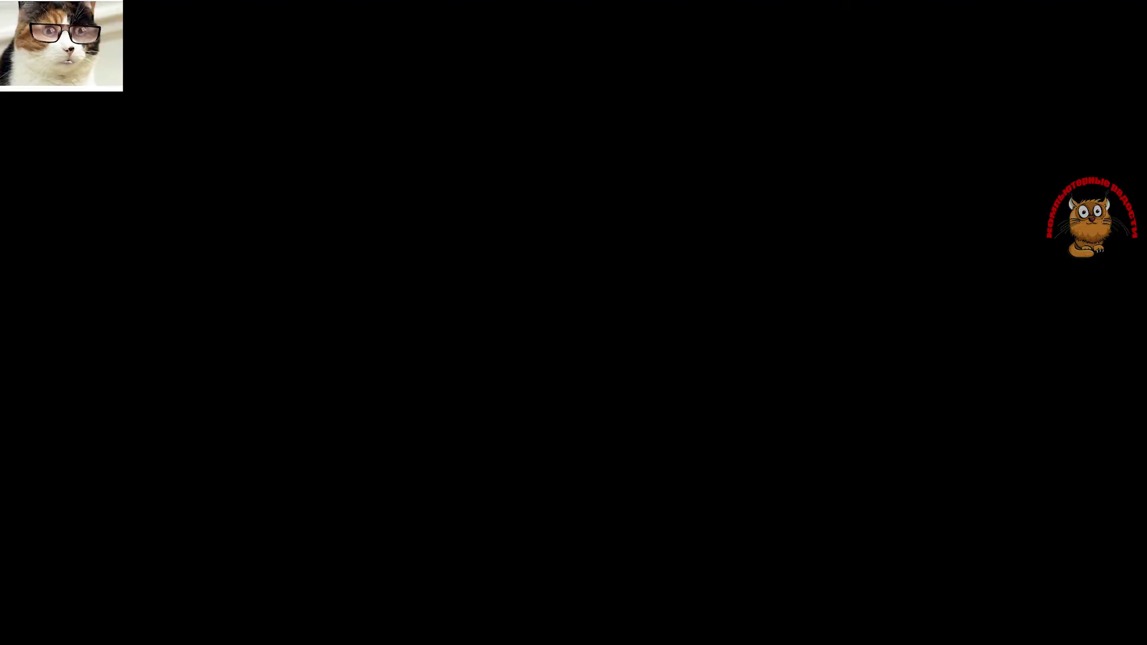
click(503, 400)
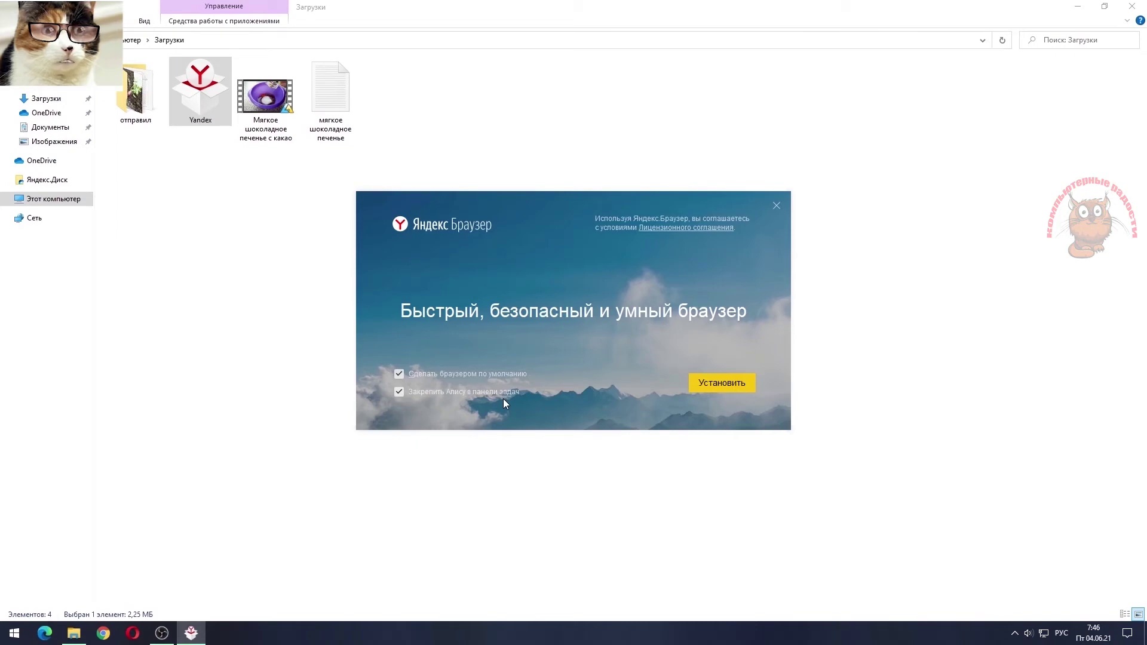
click(1131, 6)
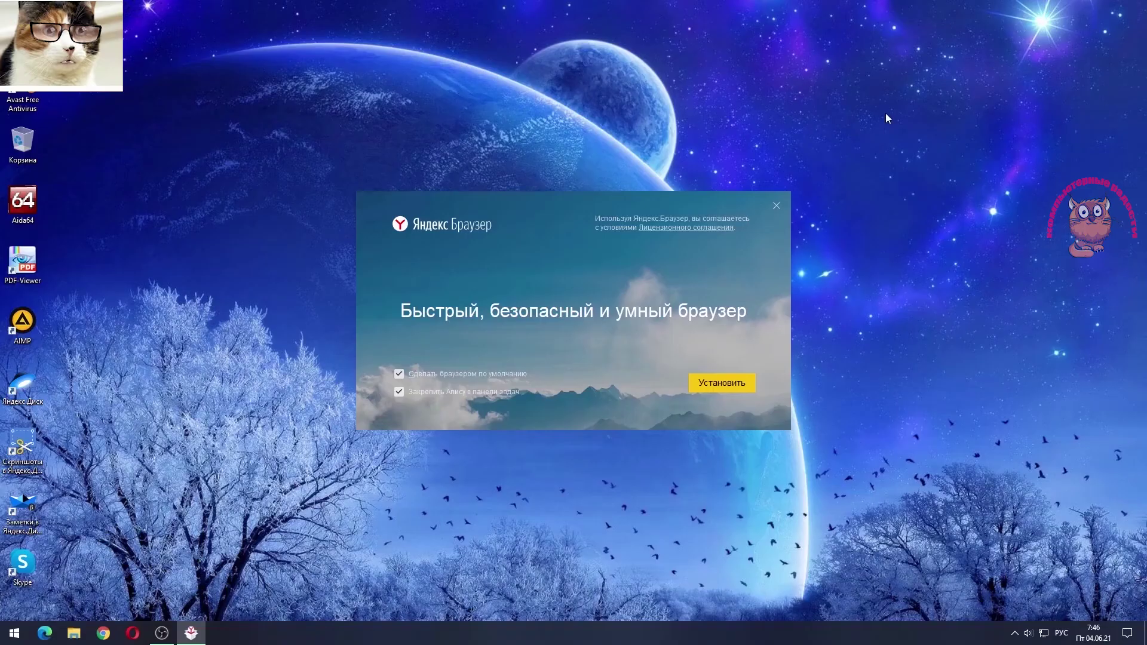
Step: Install Yandex Browser without making it the default browser and without pinning Алиса to the taskbar
click(399, 374)
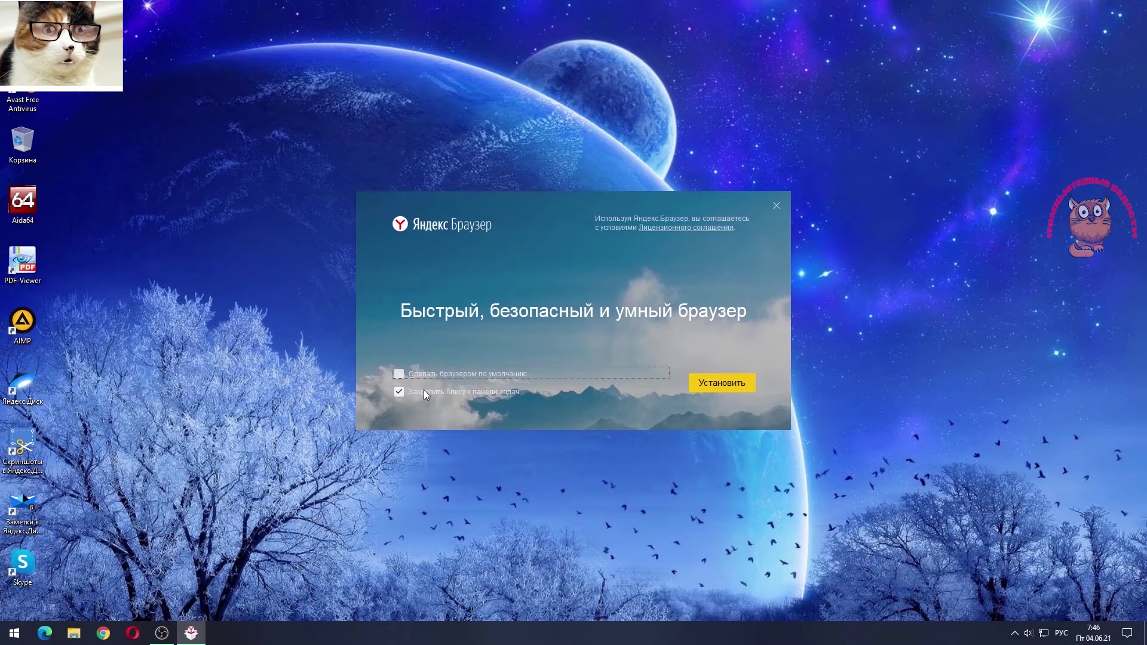
click(399, 392)
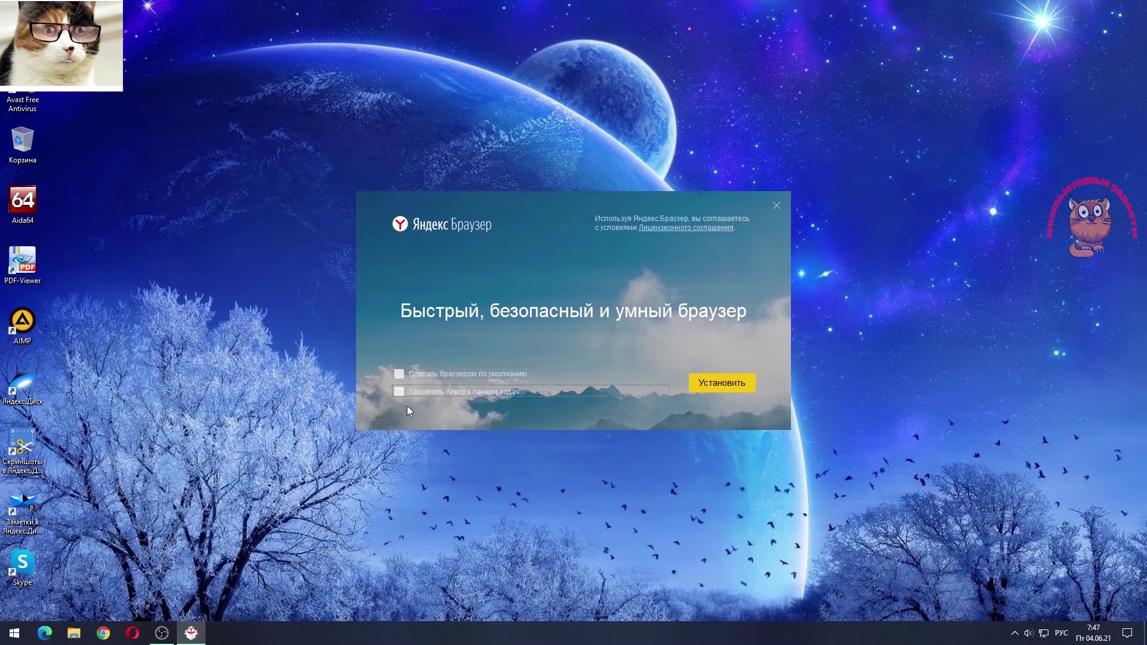
click(710, 384)
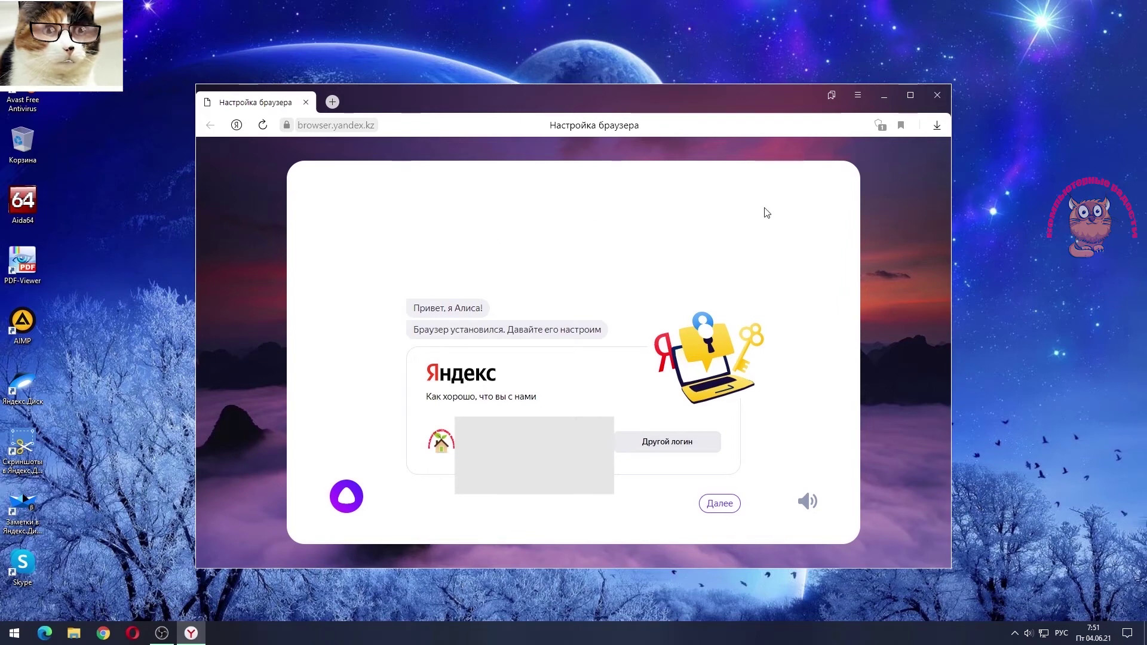
Step: Maximize the browser setup window, continue with the offered account, and transfer the data from Opera 16+
click(906, 95)
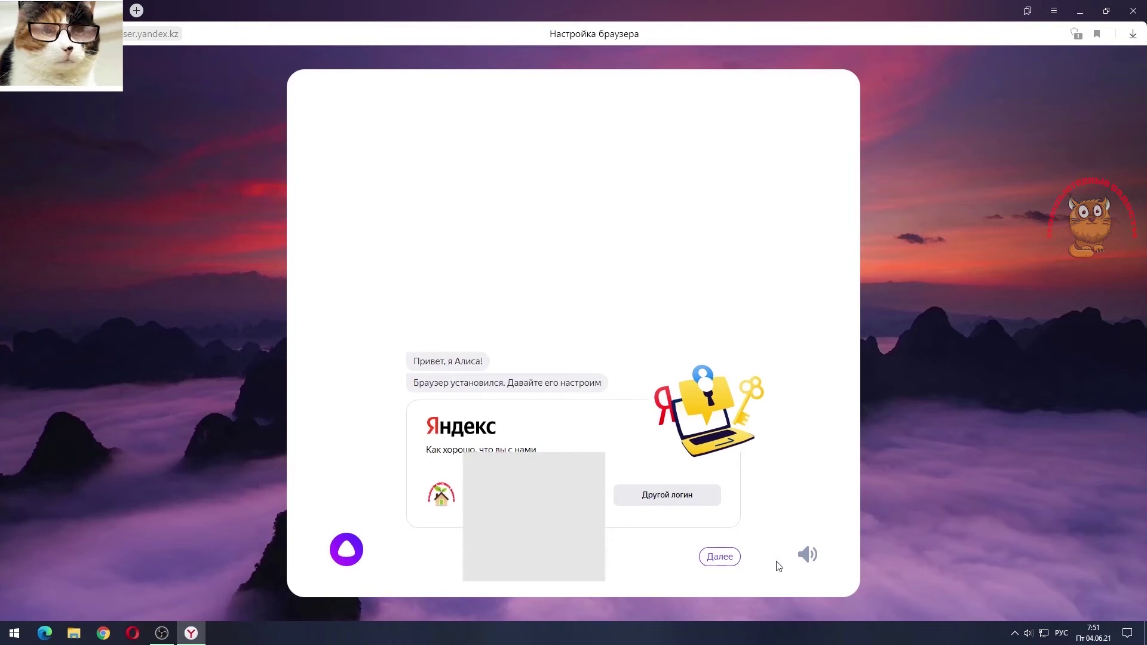
click(716, 557)
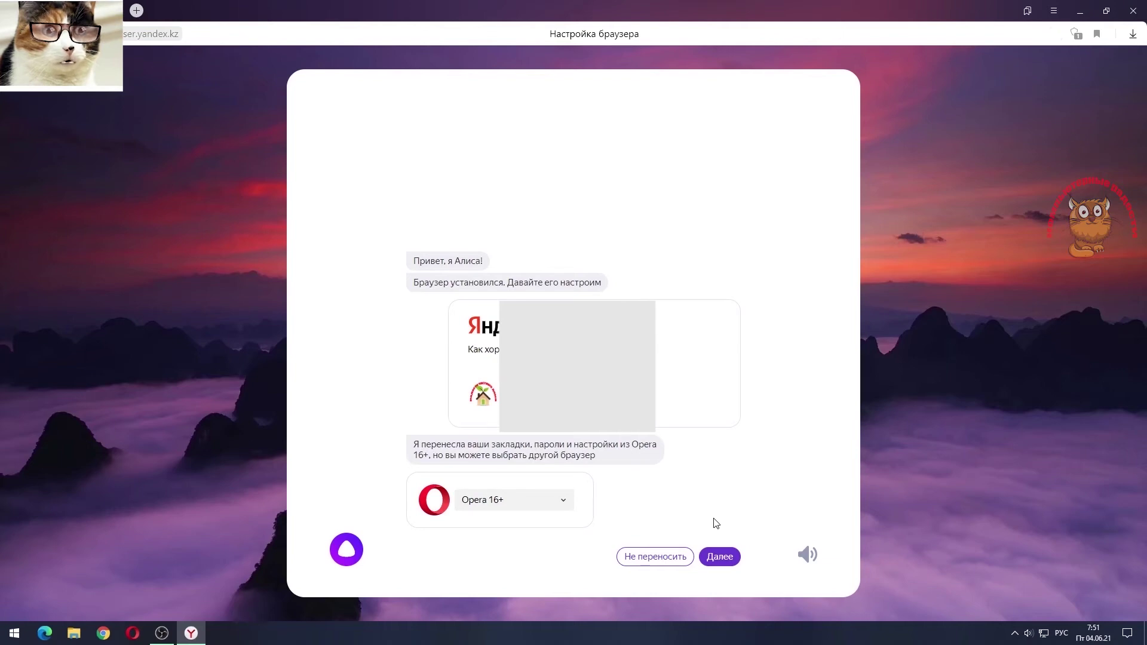
click(562, 506)
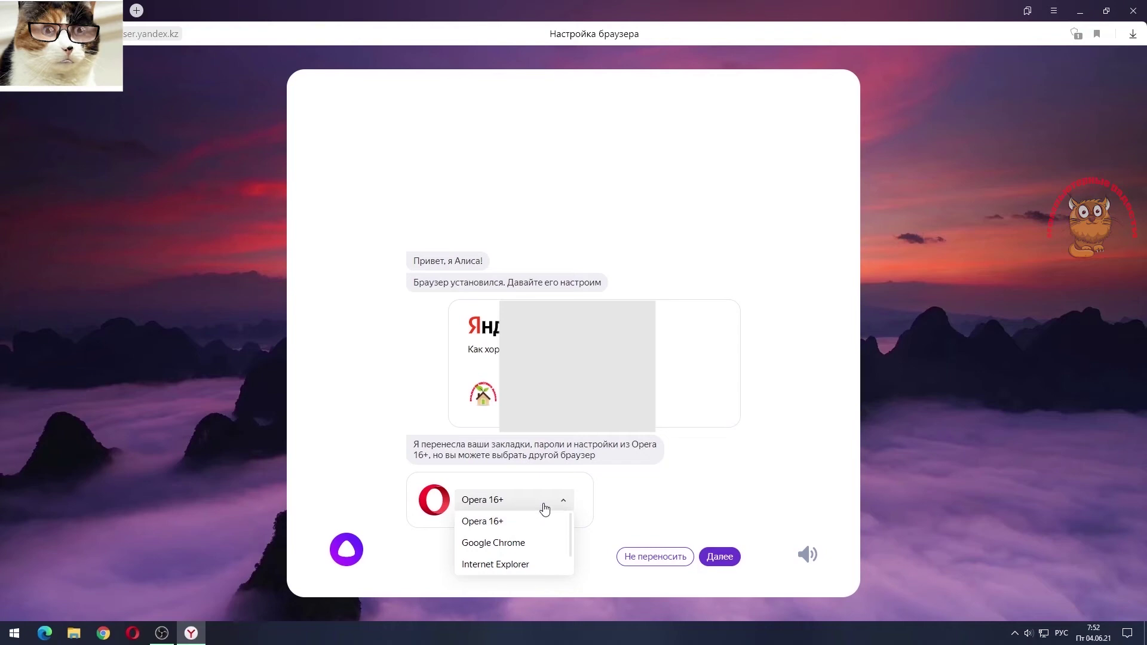
click(752, 499)
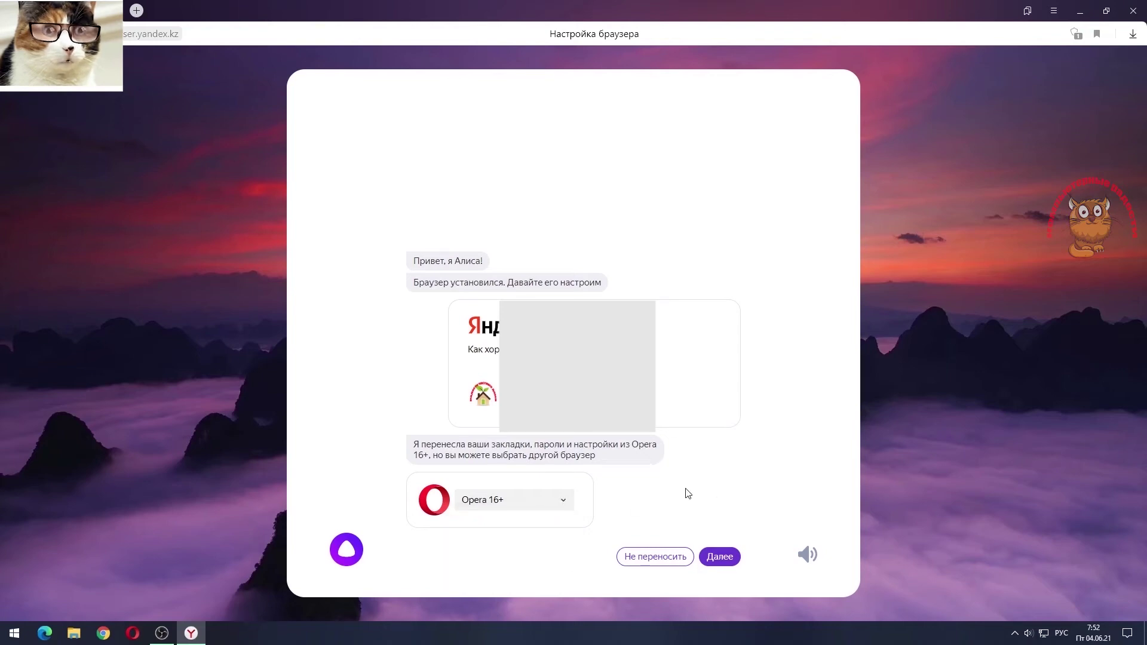
click(721, 558)
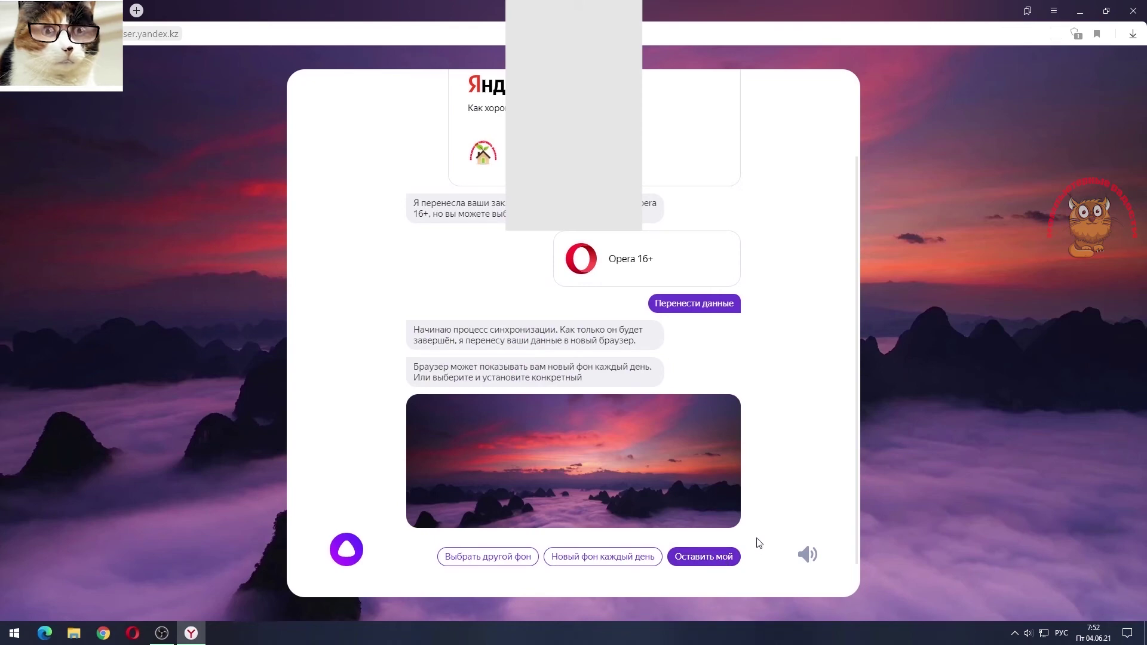
Step: Keep the current background and accept the preselected tab shape in the browser setup
click(693, 557)
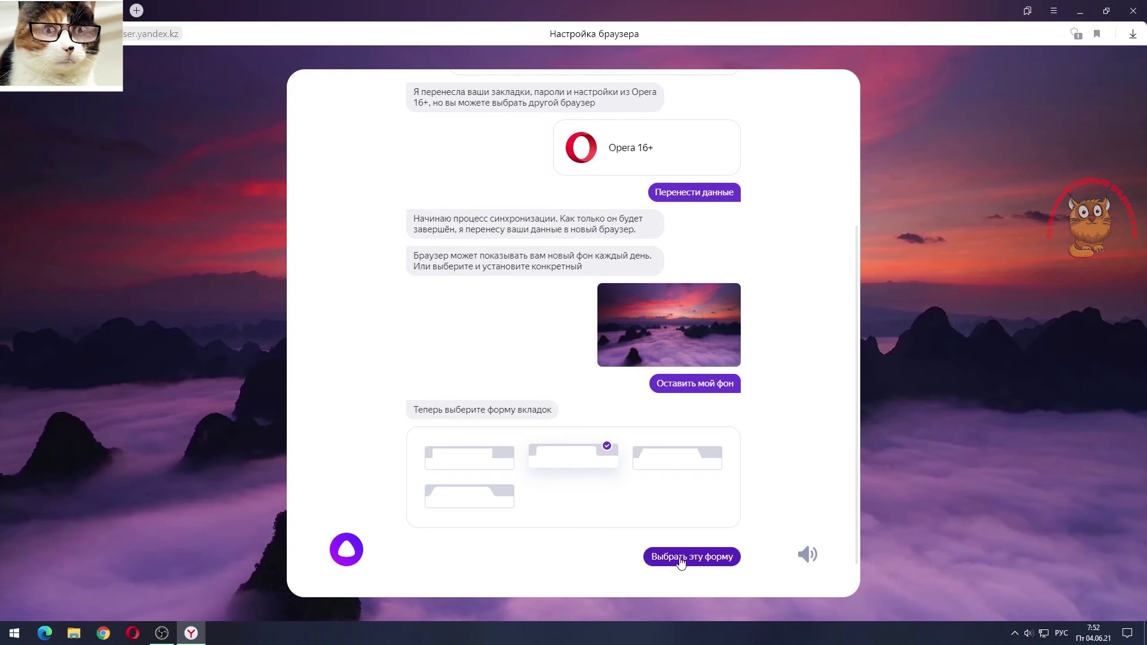
click(682, 560)
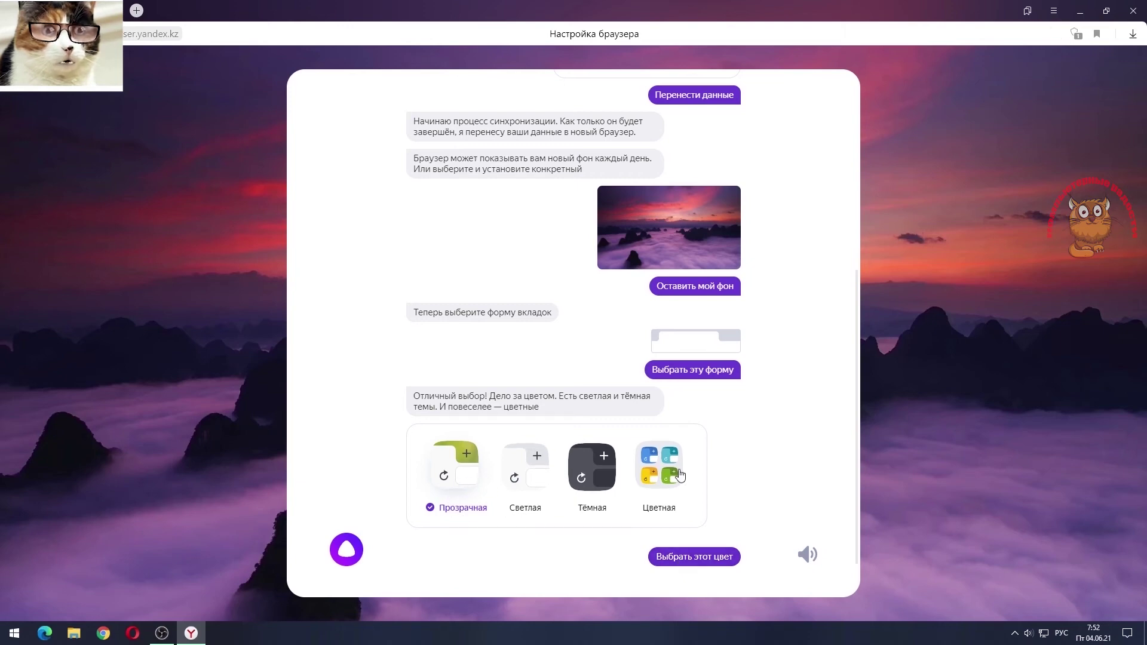
Step: Preview the Тёмная colour theme, apply Прозрачная instead, and close the browser setup tab
click(594, 469)
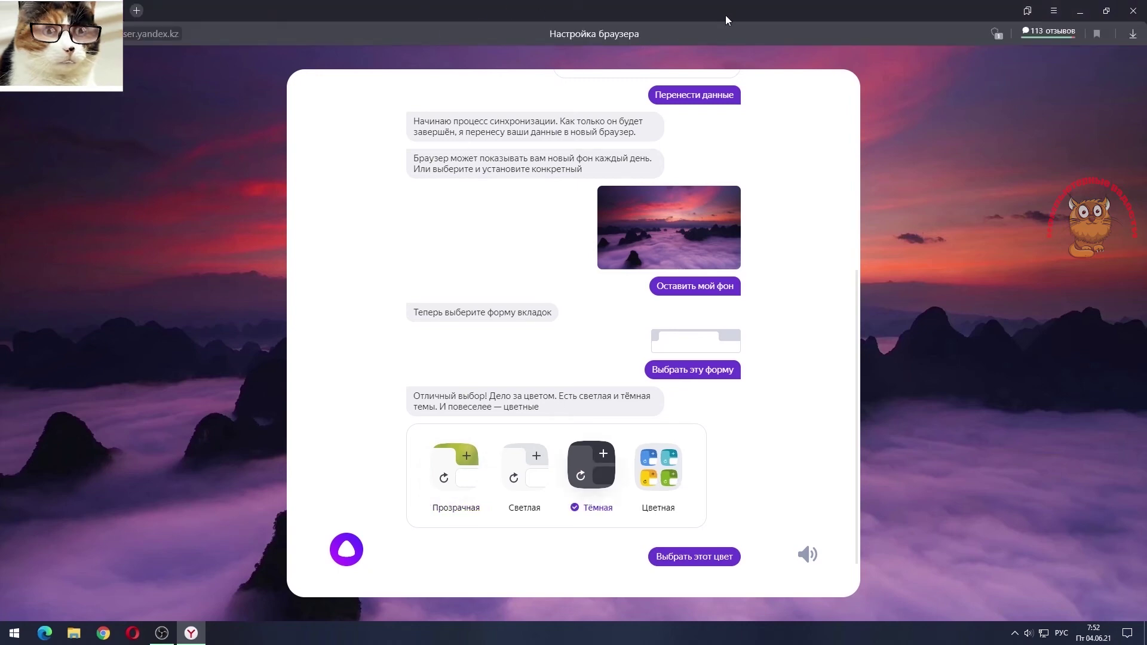
click(456, 466)
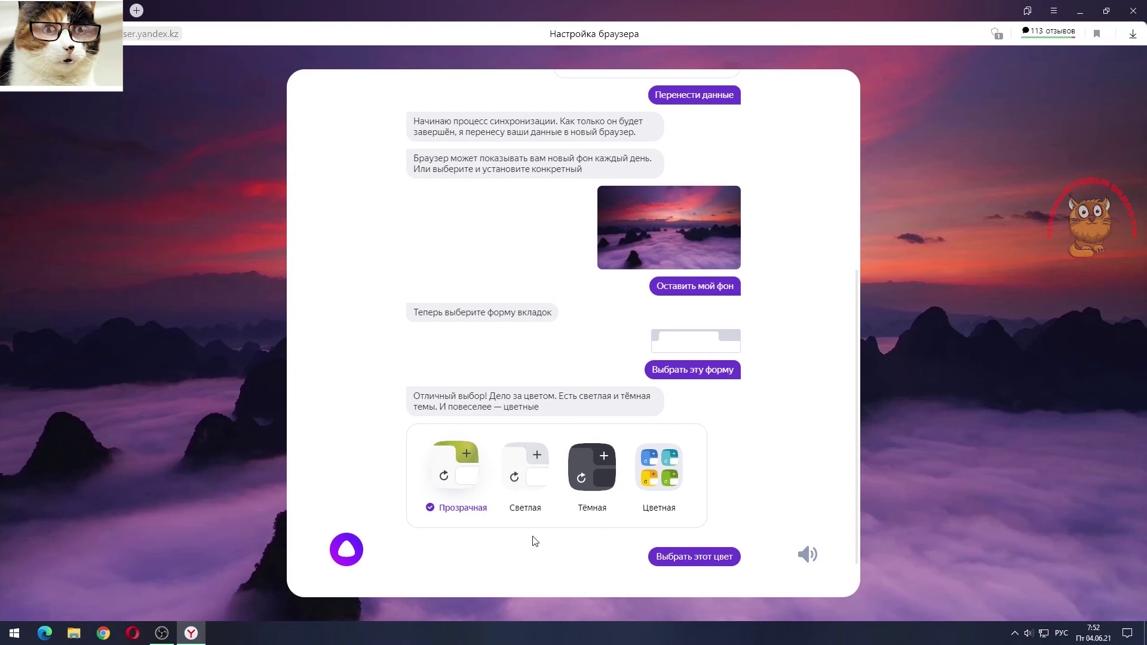
click(683, 558)
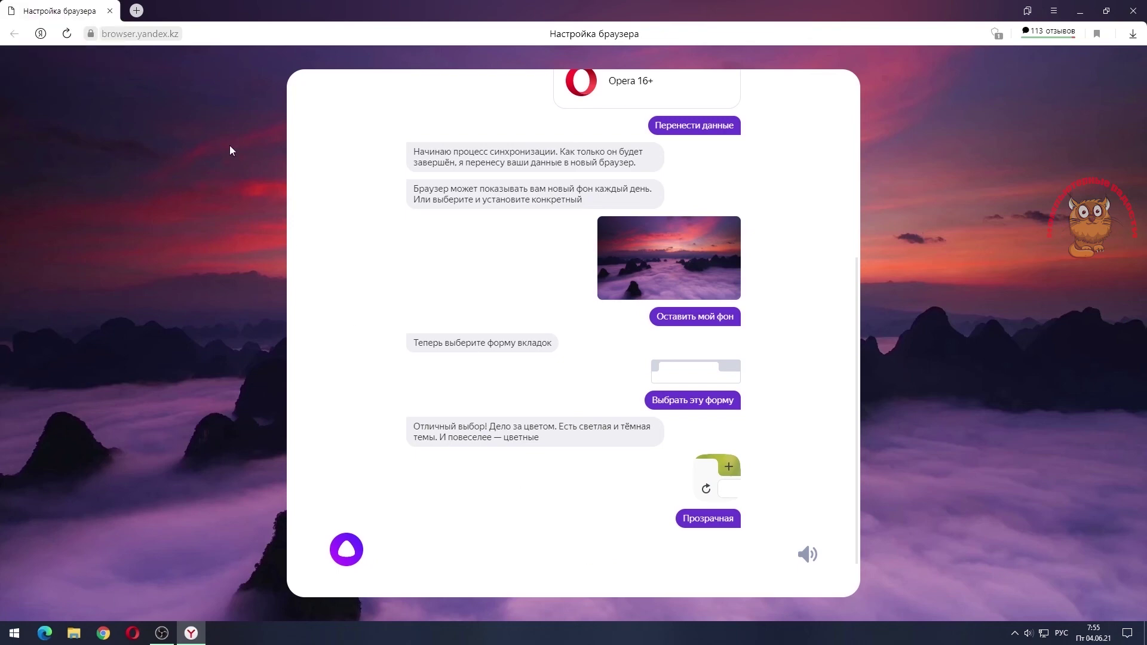
click(110, 10)
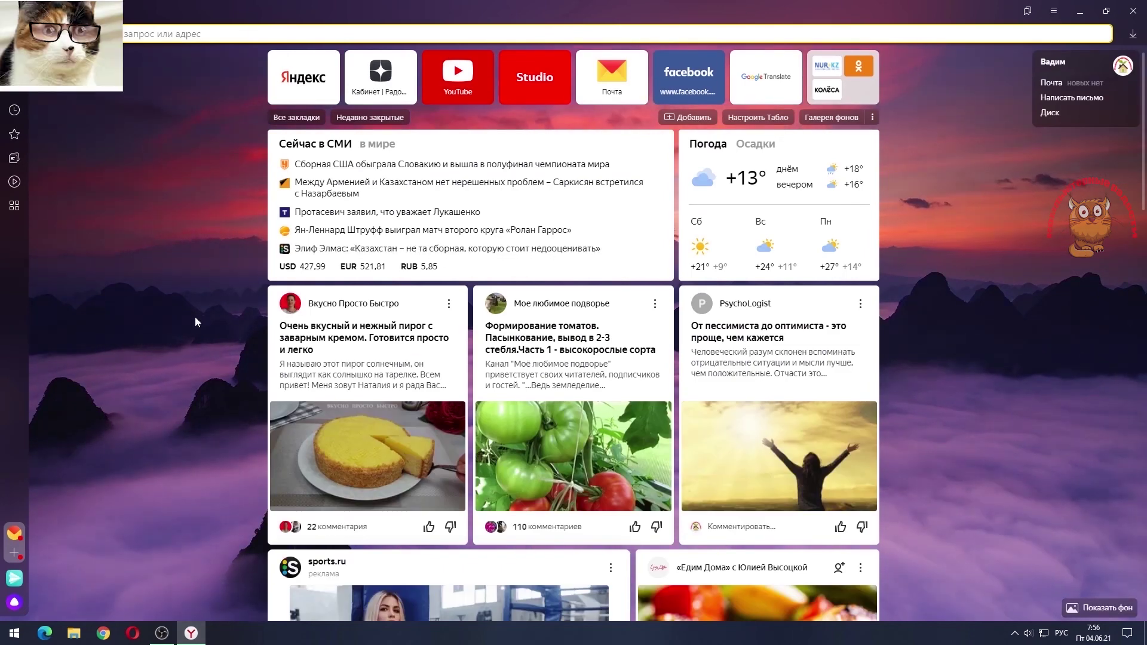